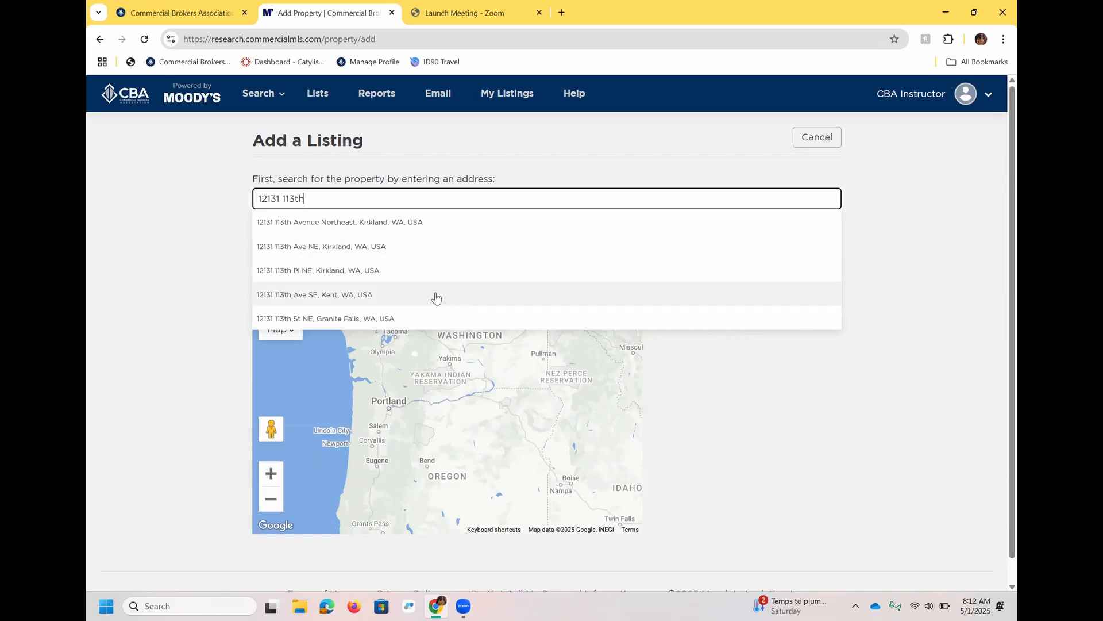
click(433, 230)
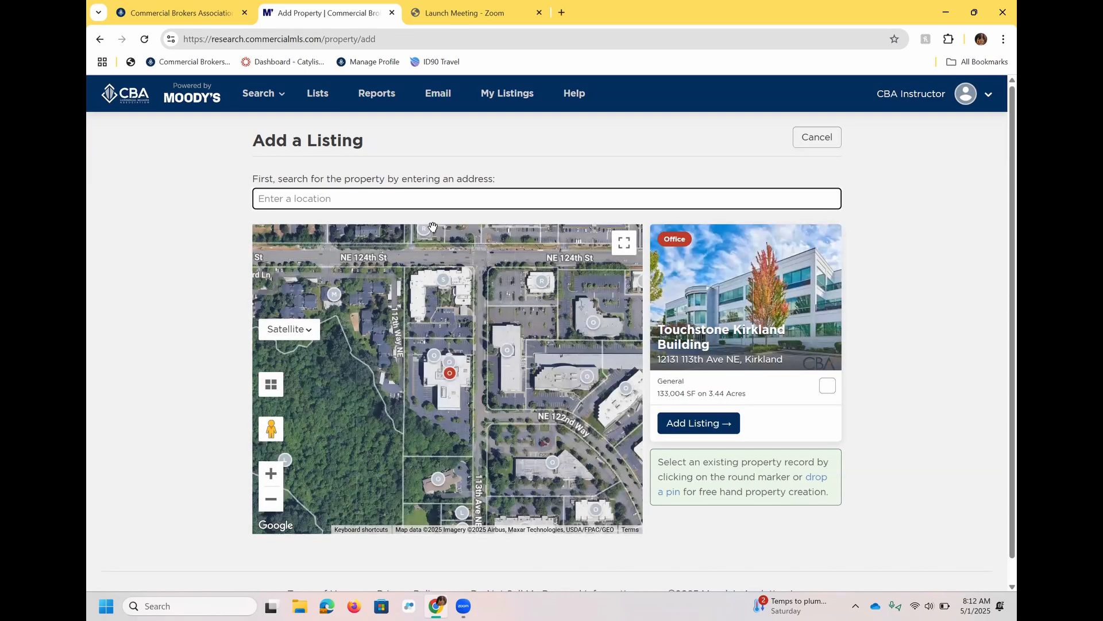
click(432, 372)
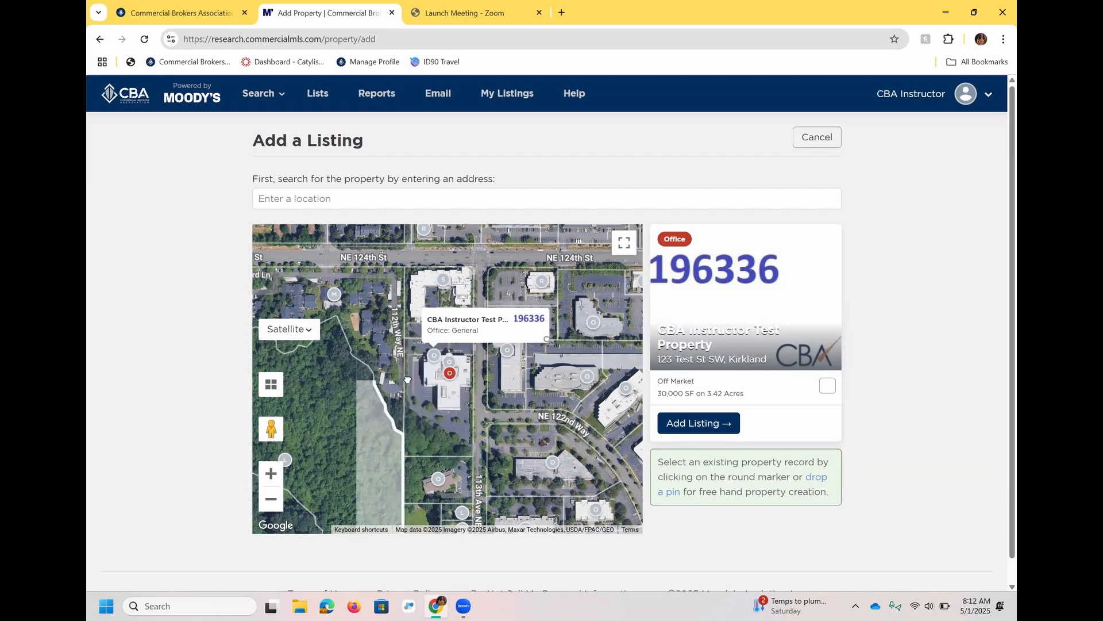
drag(388, 437, 495, 278)
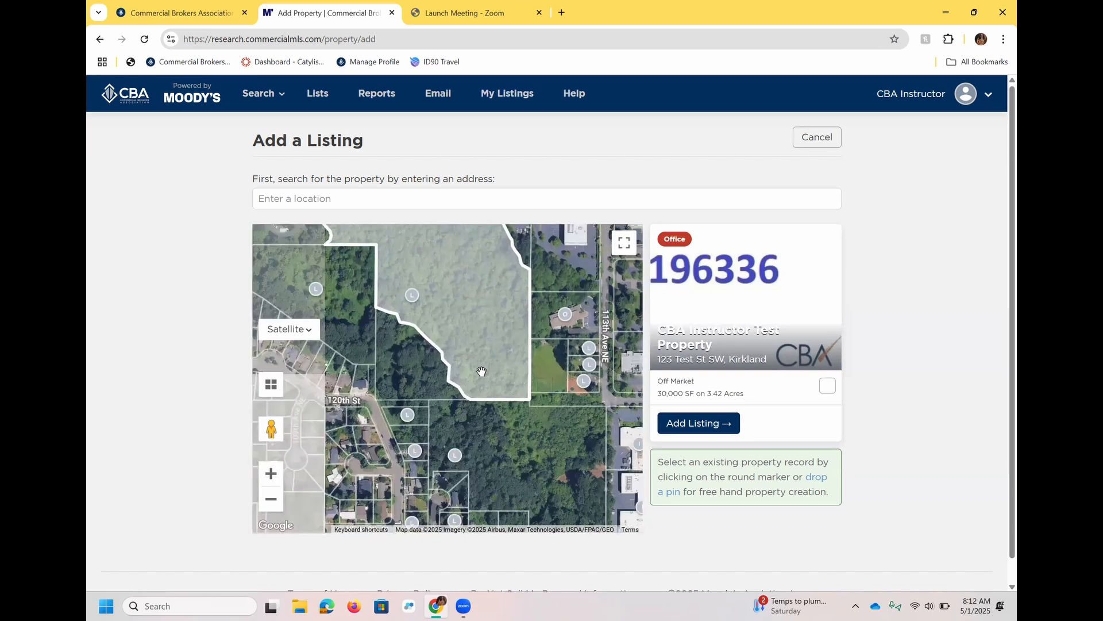
click(414, 368)
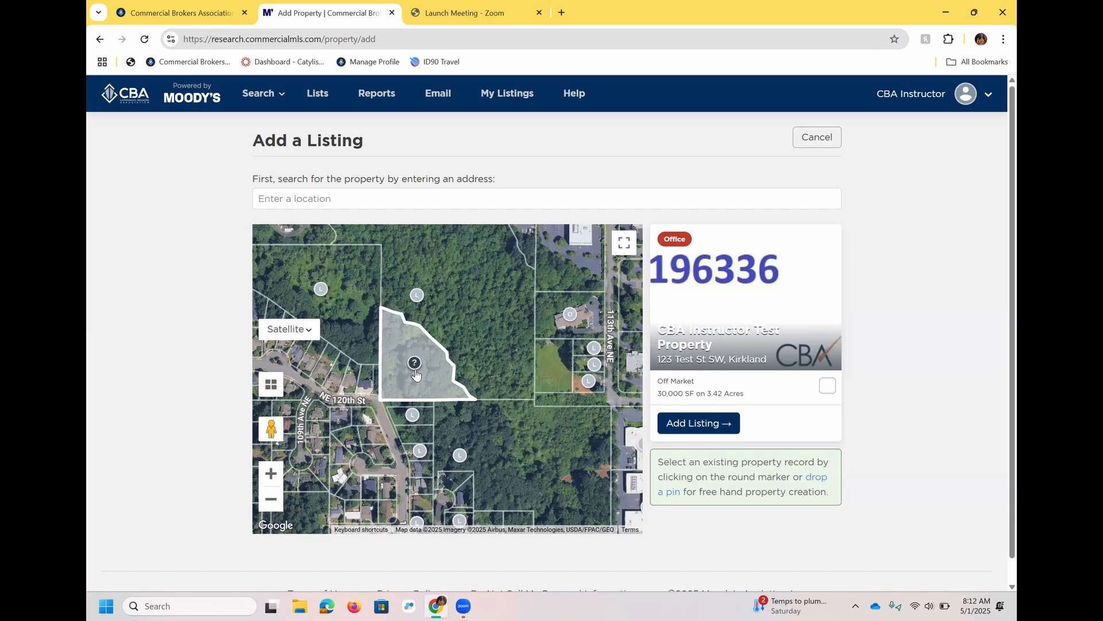
click(415, 364)
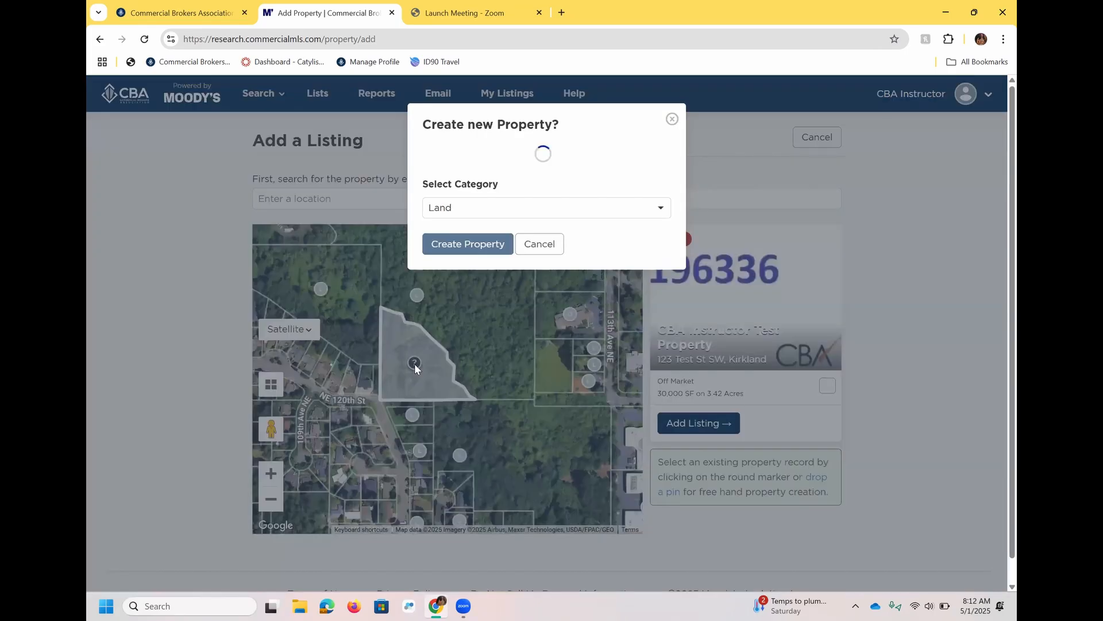
- Describe the new property as 'New property for video - to delete', keep the Land category, and create it
click(513, 205)
text(New p)
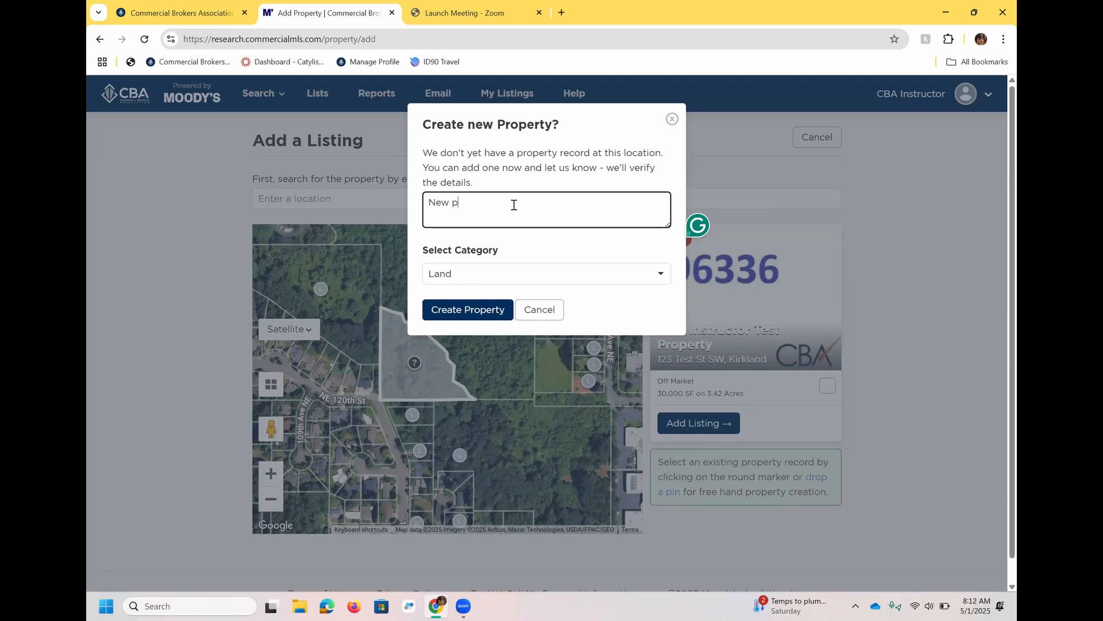
text(roperty for video)
click(552, 275)
click(549, 250)
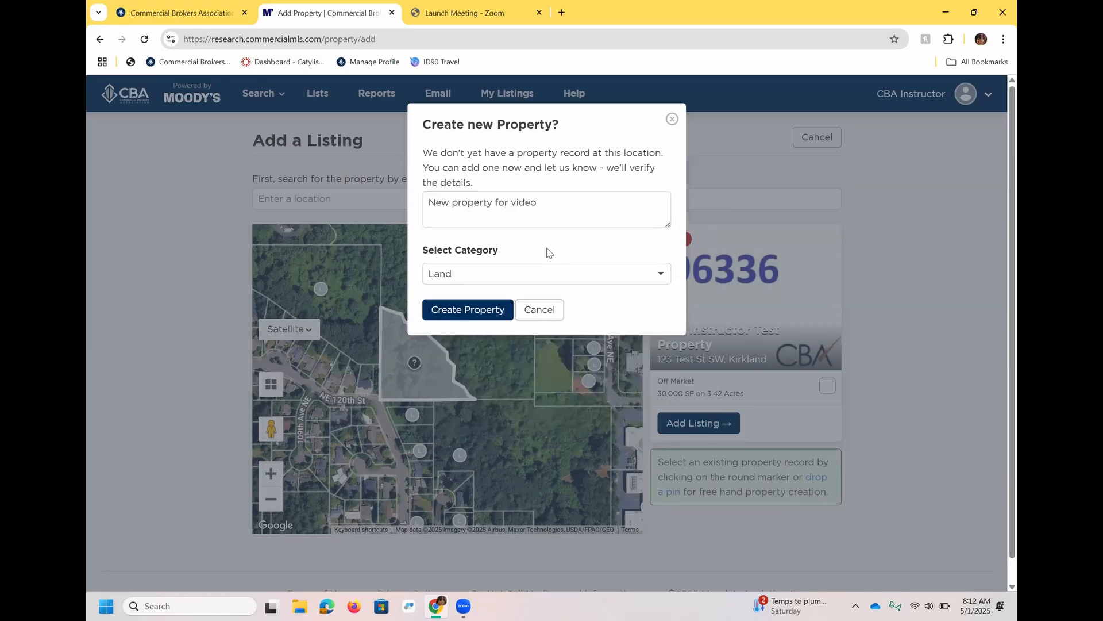
click(562, 209)
text(- to d)
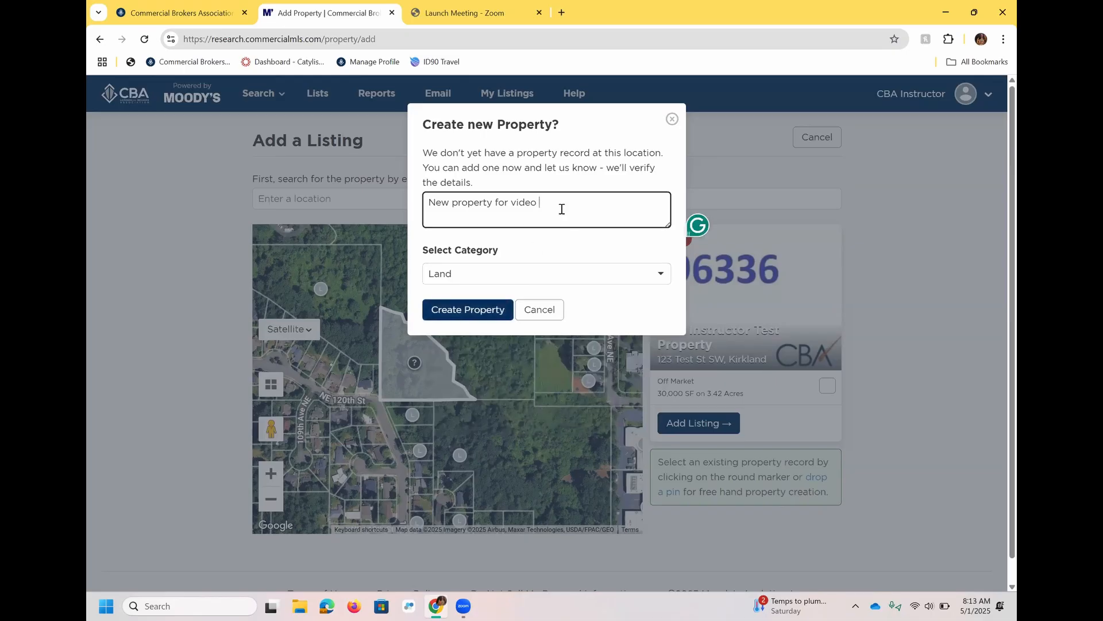
text(elete)
click(482, 311)
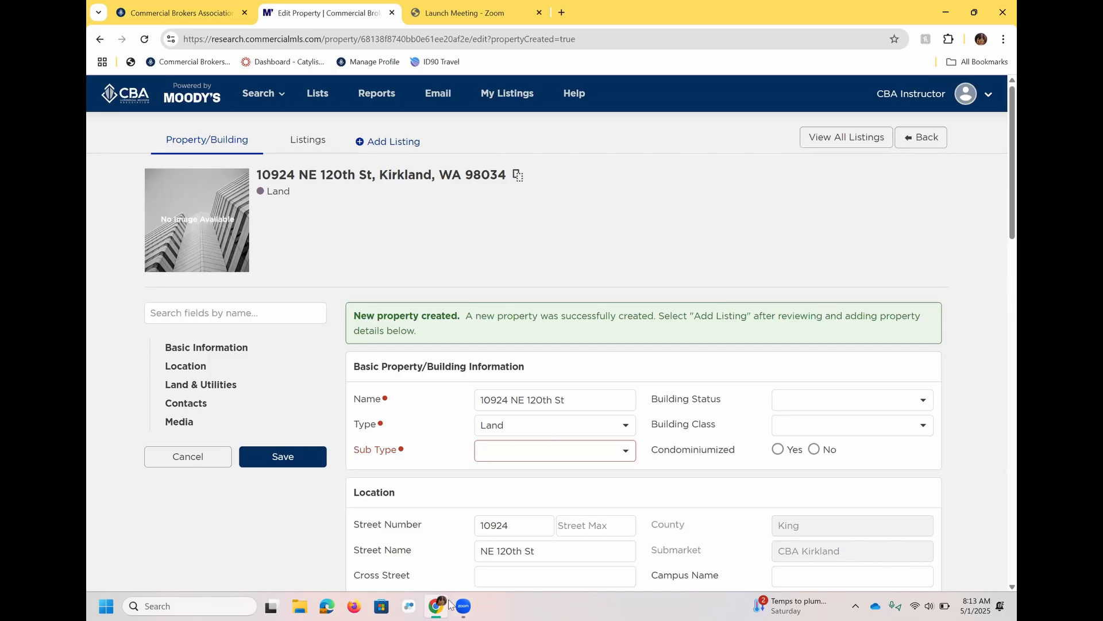
- Change the property type to Retail and try to save the record
click(514, 426)
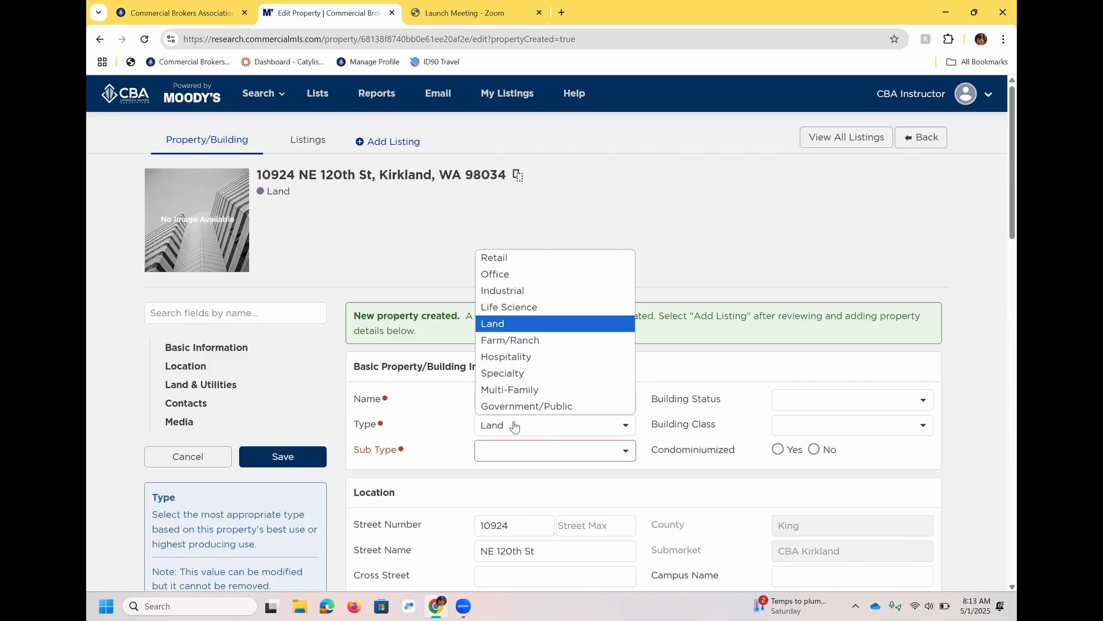
click(509, 253)
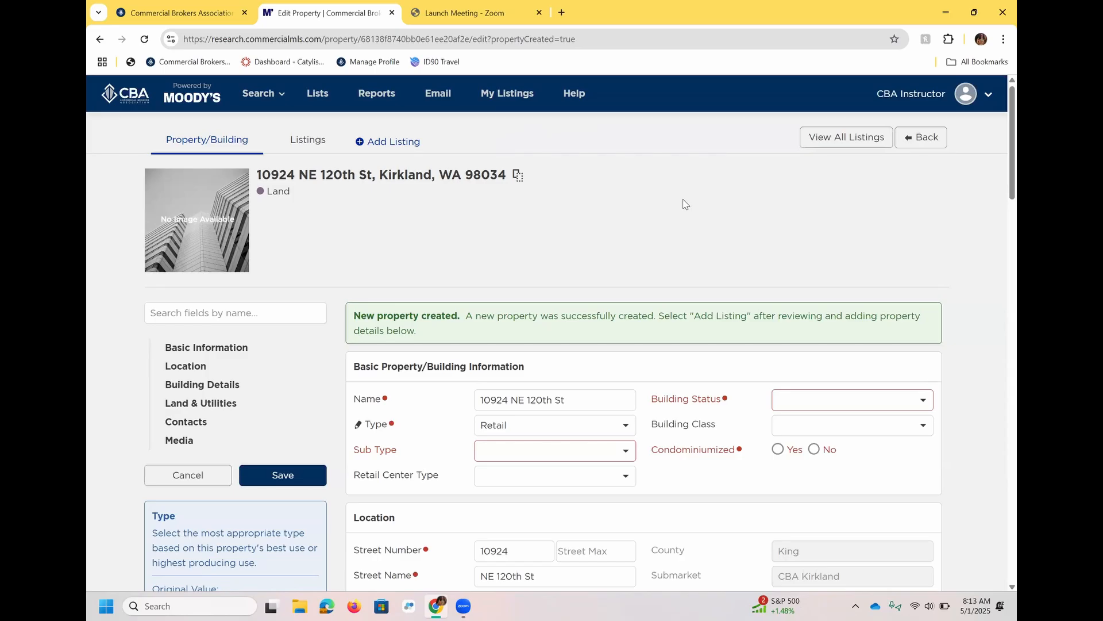
click(283, 475)
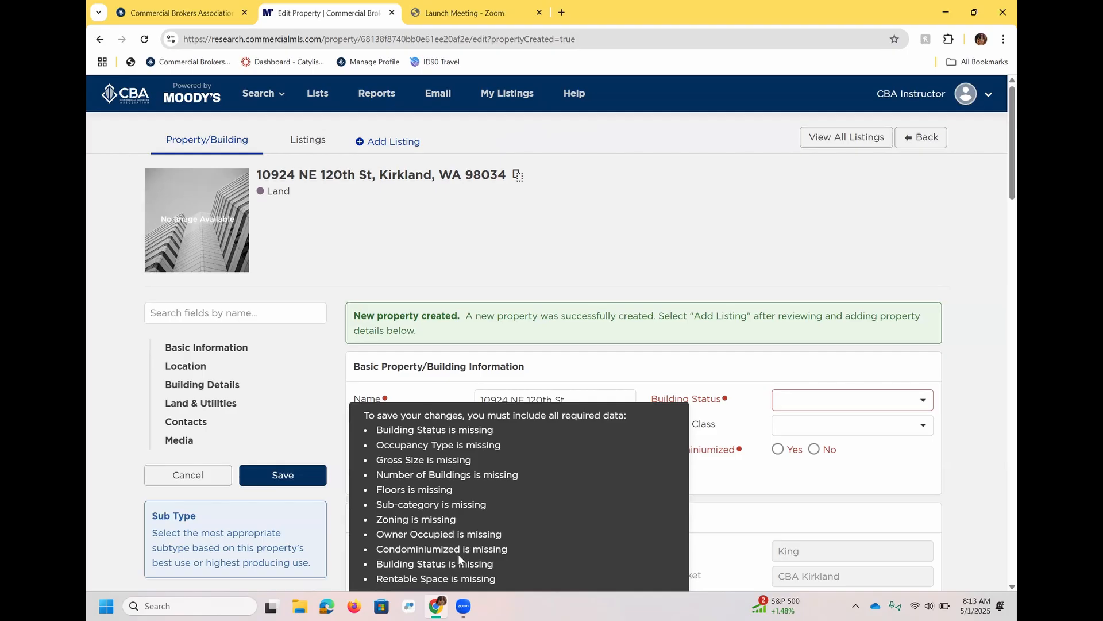
- Set the building status to Existing
scroll(940, 201, down, 3)
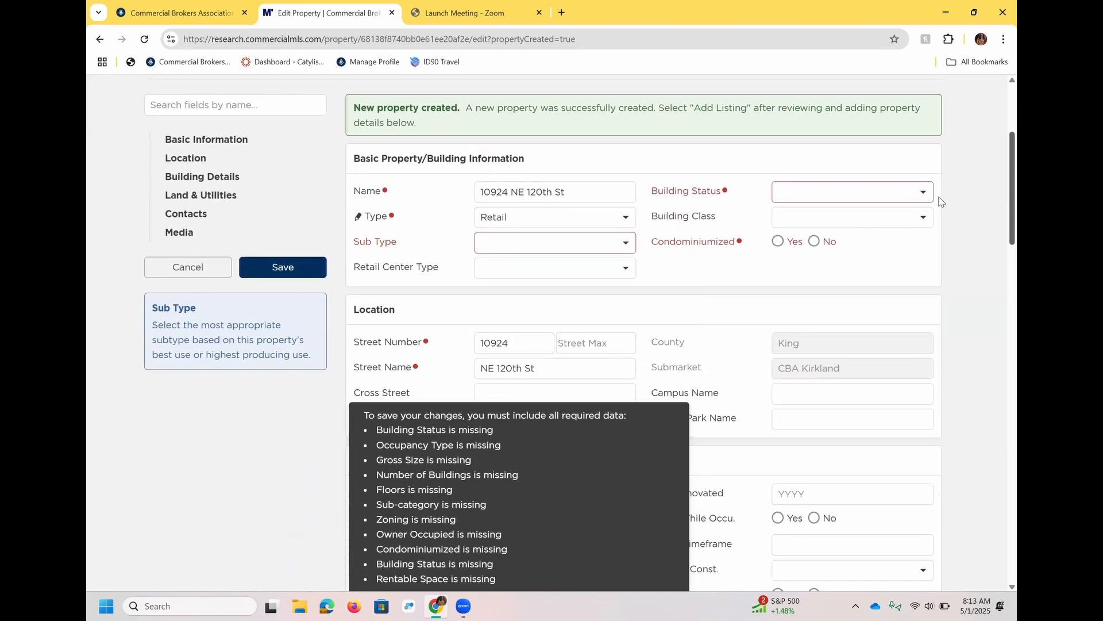
click(856, 191)
click(816, 224)
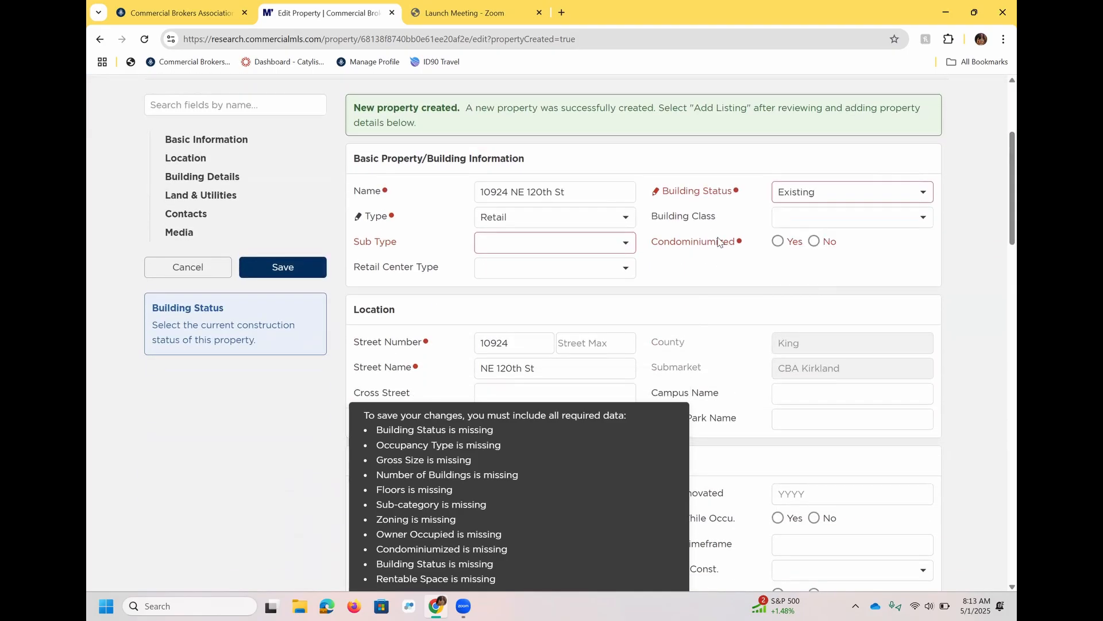
- Set the sub type to Auto Dealer and mark the property as not condominiumized
click(551, 242)
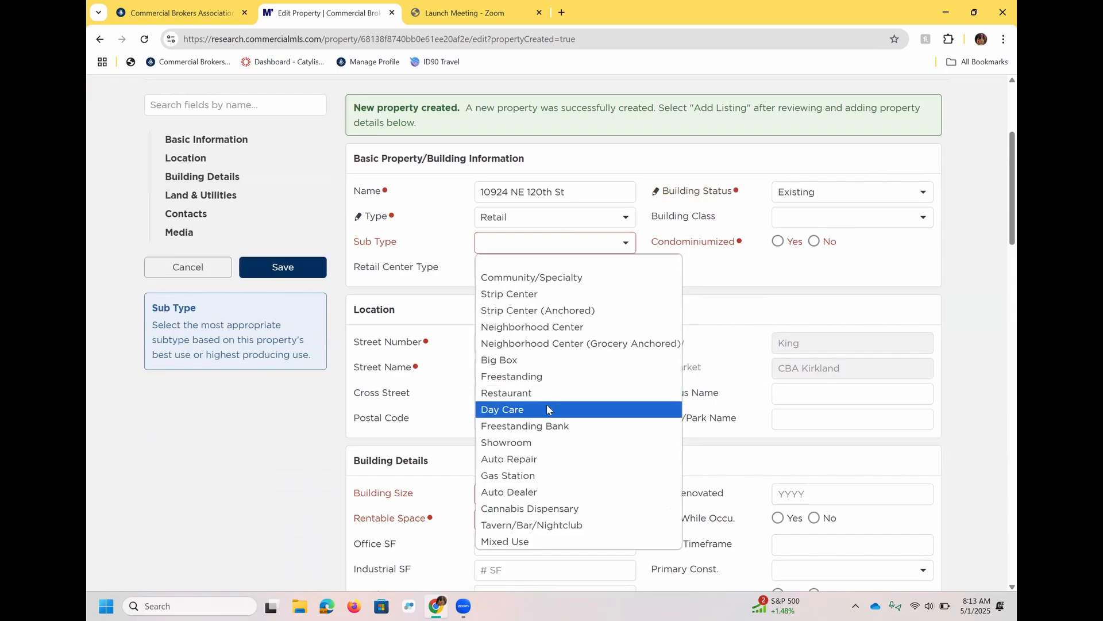
click(546, 495)
click(814, 242)
- Enter a building size of 20 SF and a rentable space of 1 SF
click(576, 489)
text(20)
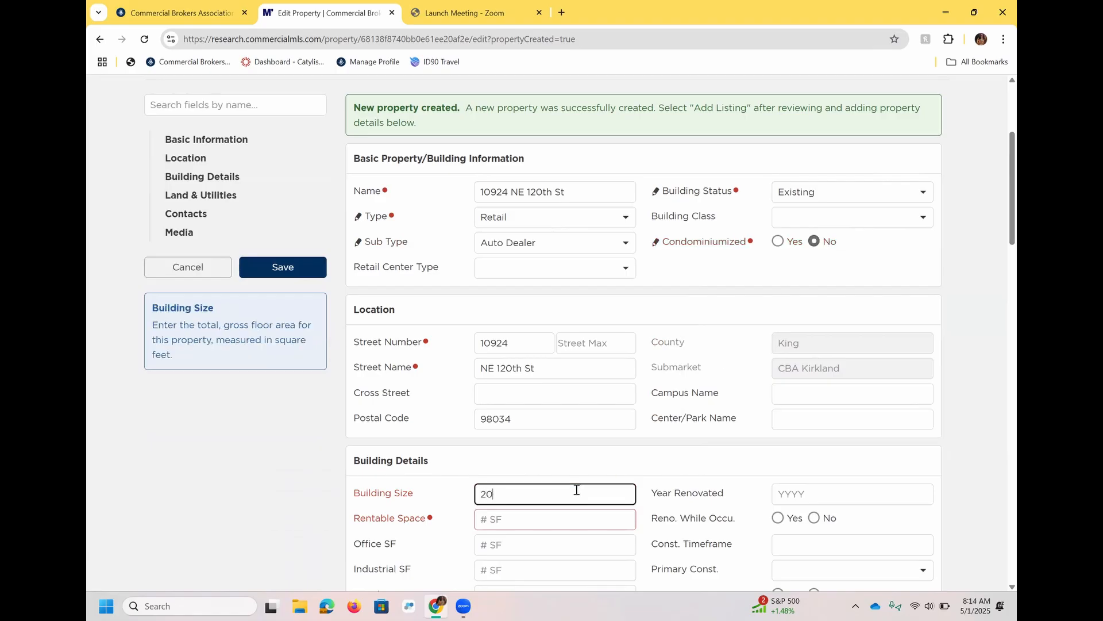
click(540, 519)
text(1)
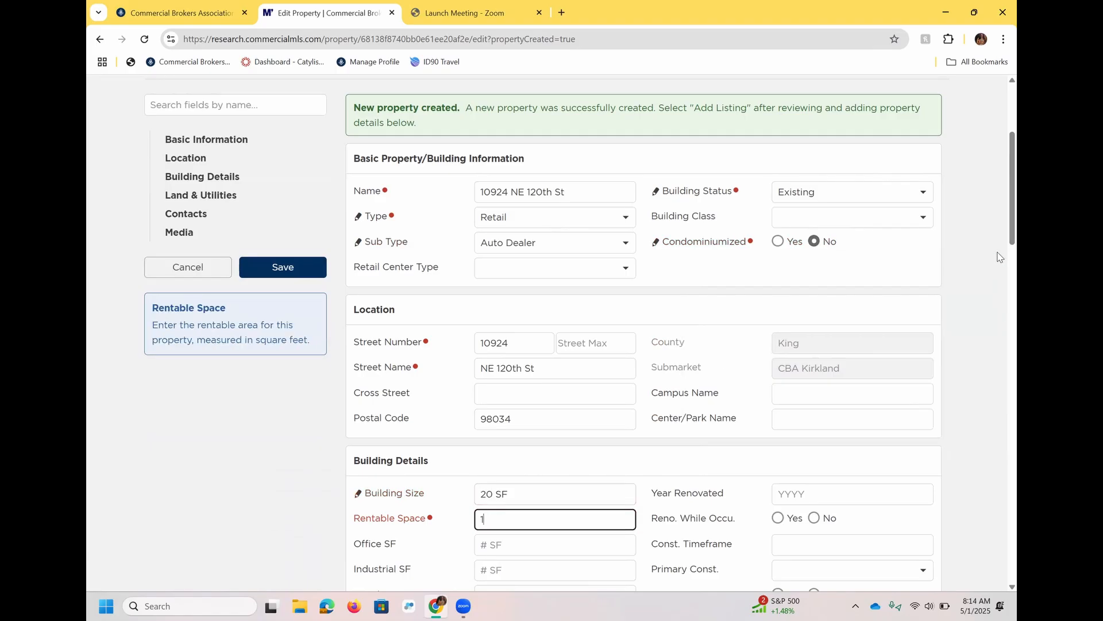
- Set the number of buildings to 1 and floors to 1
scroll(1000, 265, down, 7)
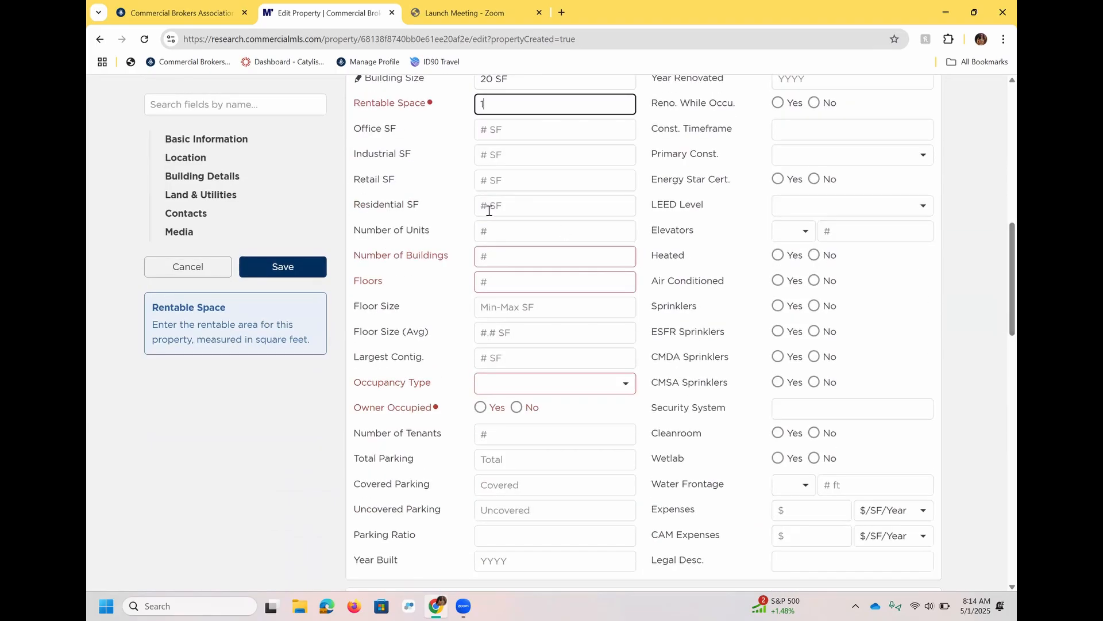
click(494, 257)
text(1)
key(Tab)
text(1)
- Set occupancy type to Single Tenant and owner occupied to No
click(565, 390)
click(536, 434)
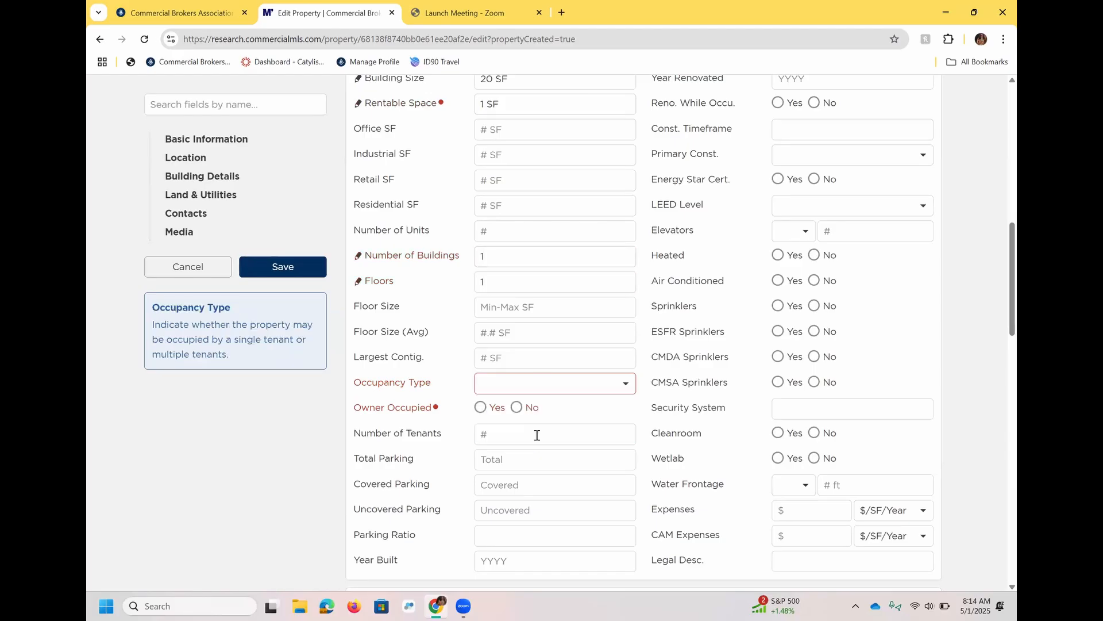
click(516, 408)
- Enter 'Zoning' as the zoning value under Land & Utilities
scroll(1003, 282, down, 8)
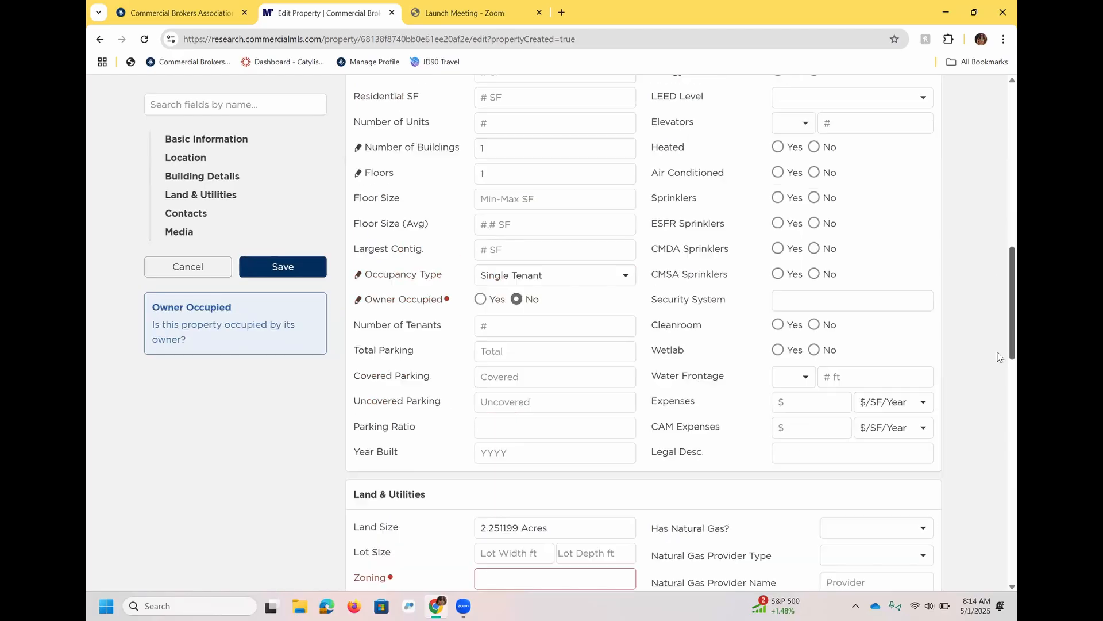
click(512, 227)
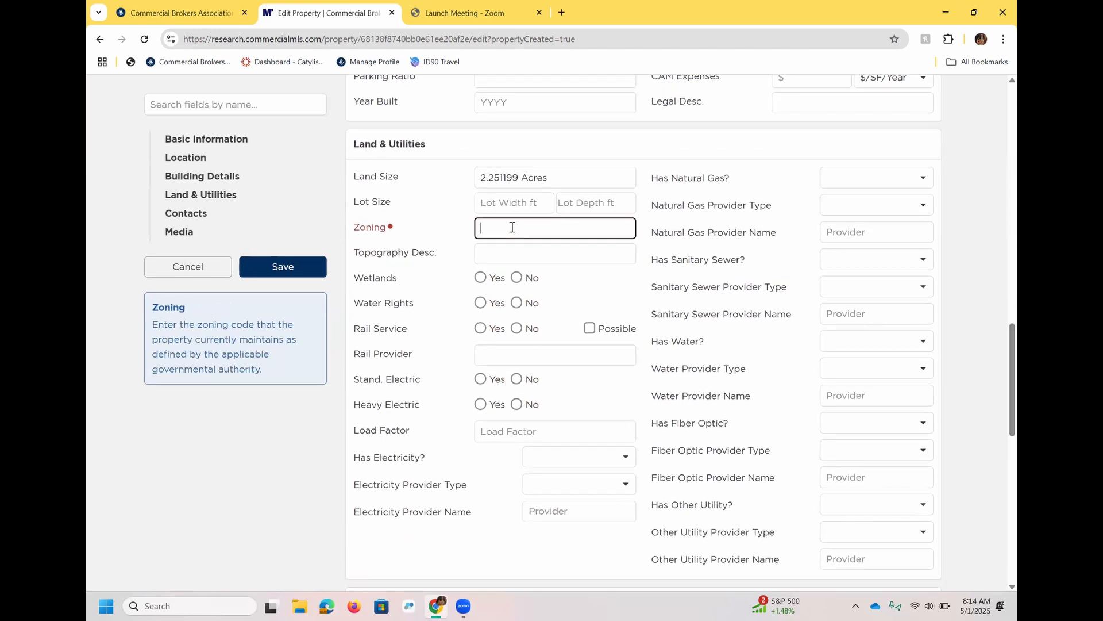
text(Zoning)
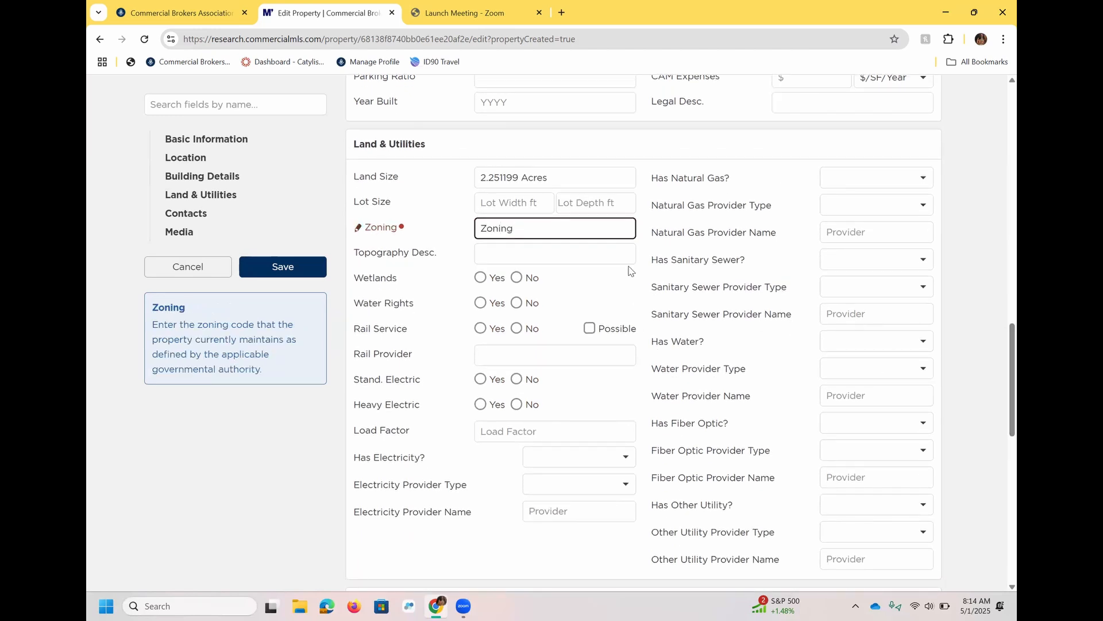
- Save the property changes, submitting them with the reason 'To delete'
scroll(997, 325, up, 7)
scroll(998, 325, down, 15)
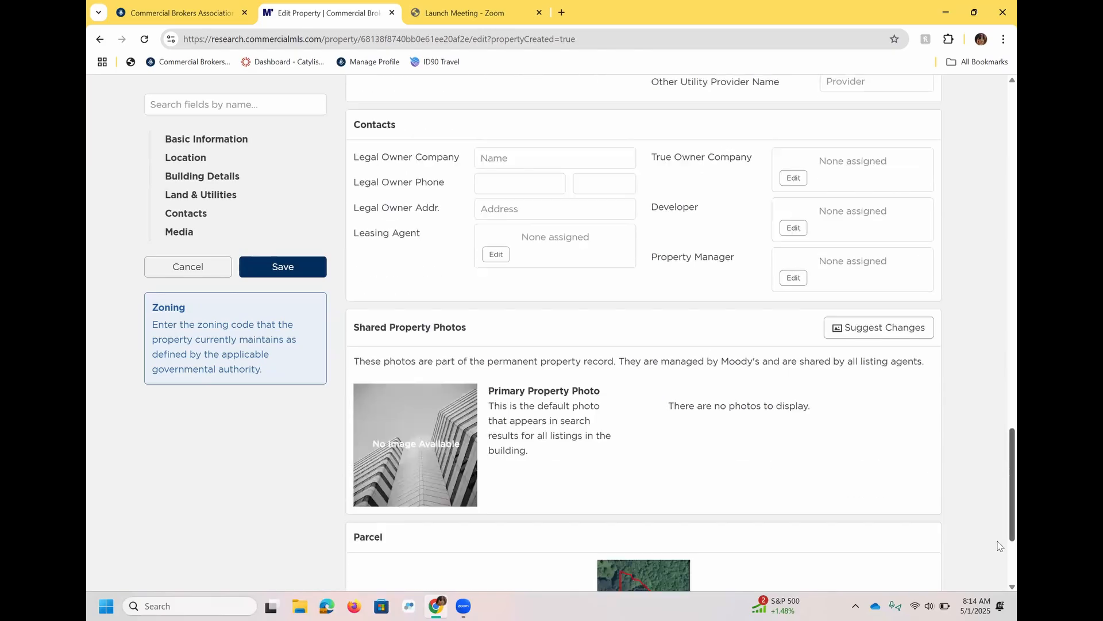
scroll(999, 546, up, 4)
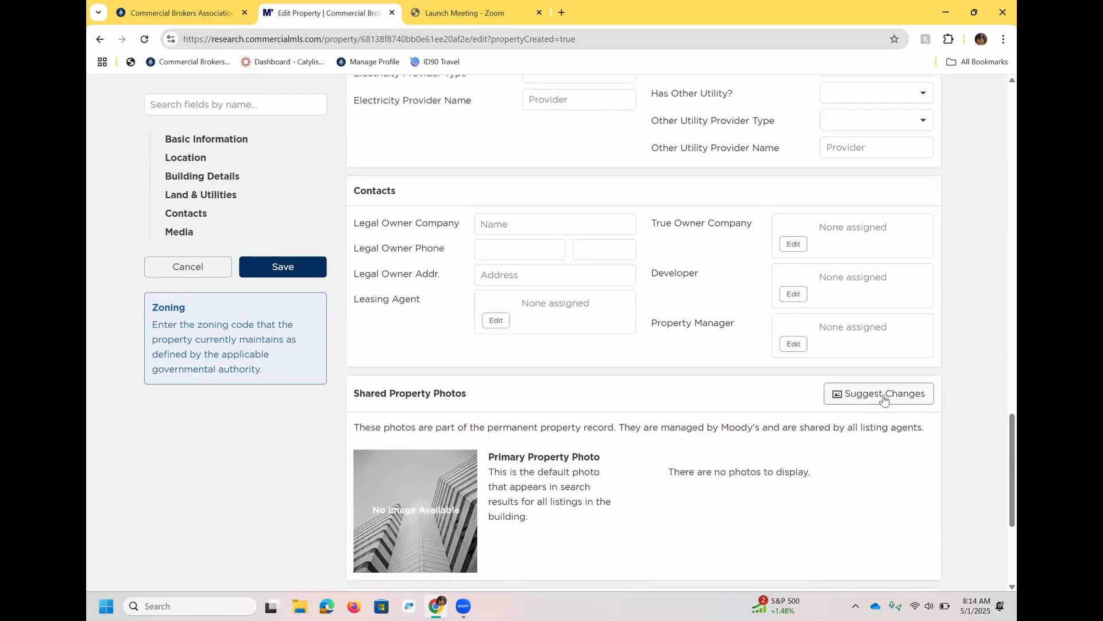
click(266, 270)
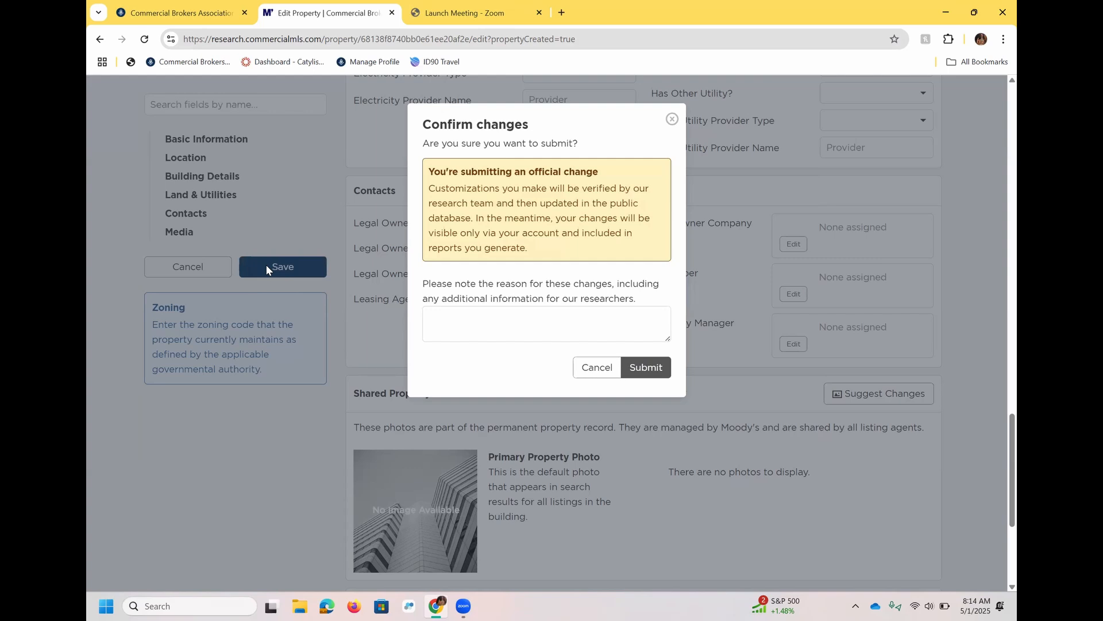
click(512, 313)
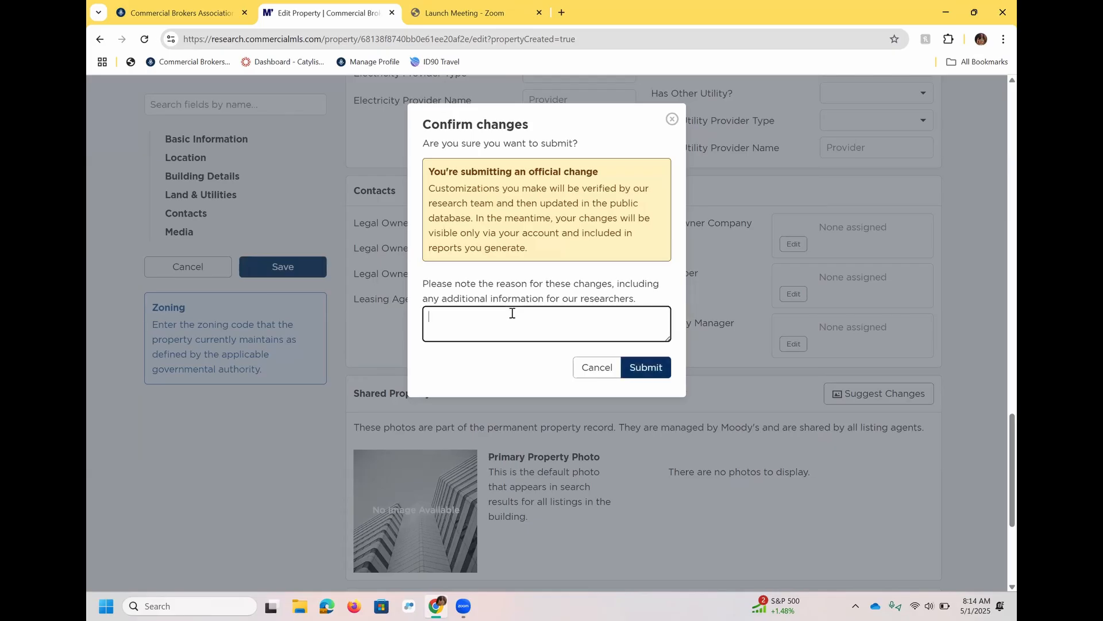
text(To delete)
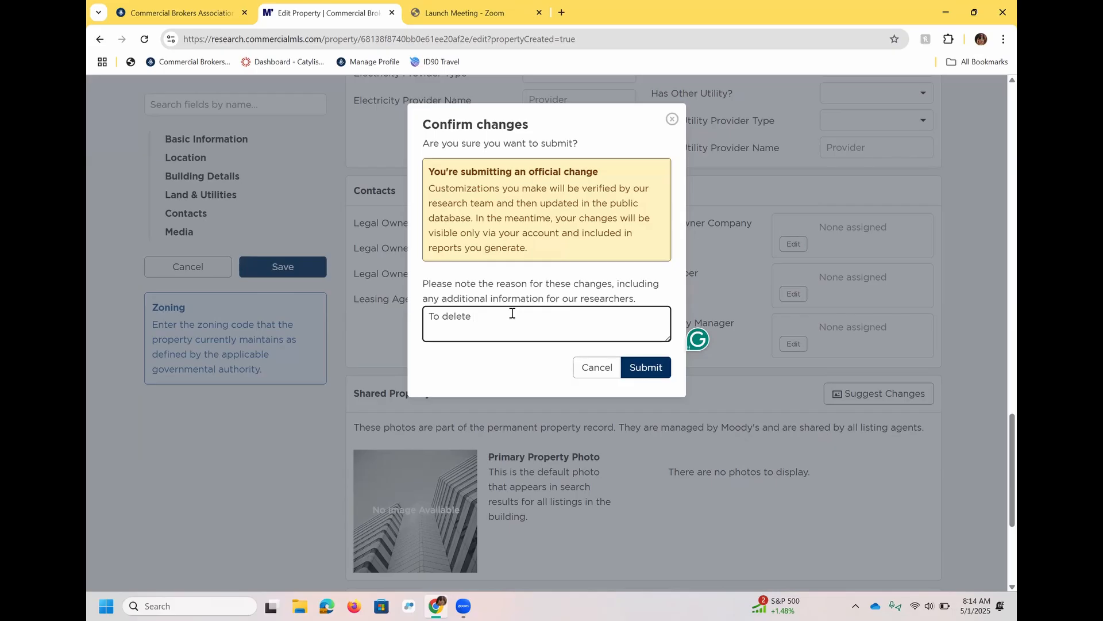
click(642, 369)
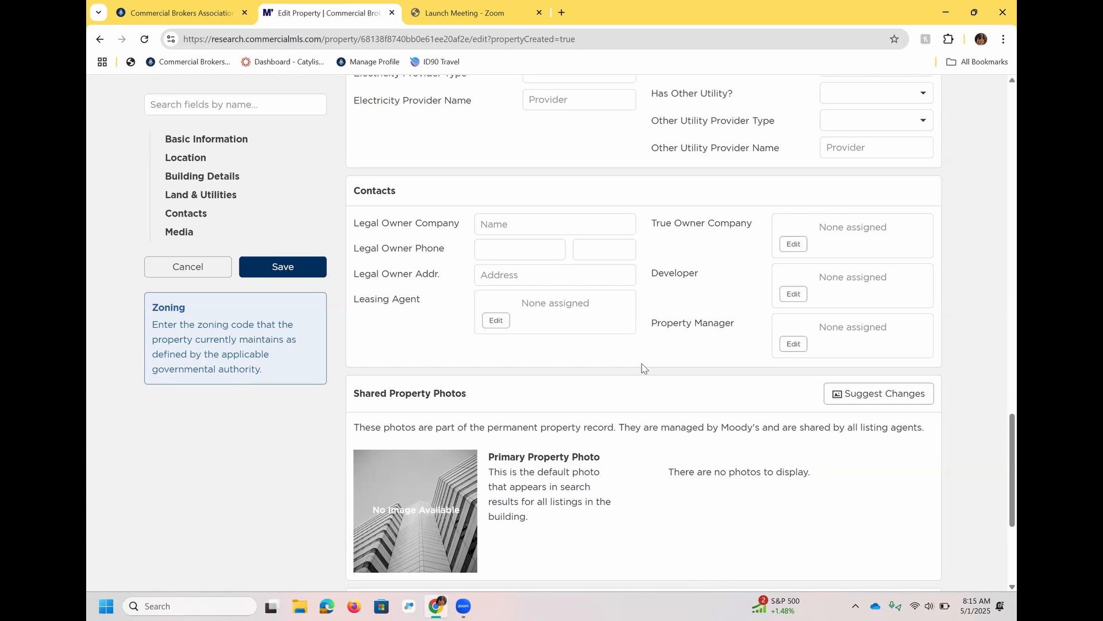
drag(1012, 451, 1012, 56)
click(926, 139)
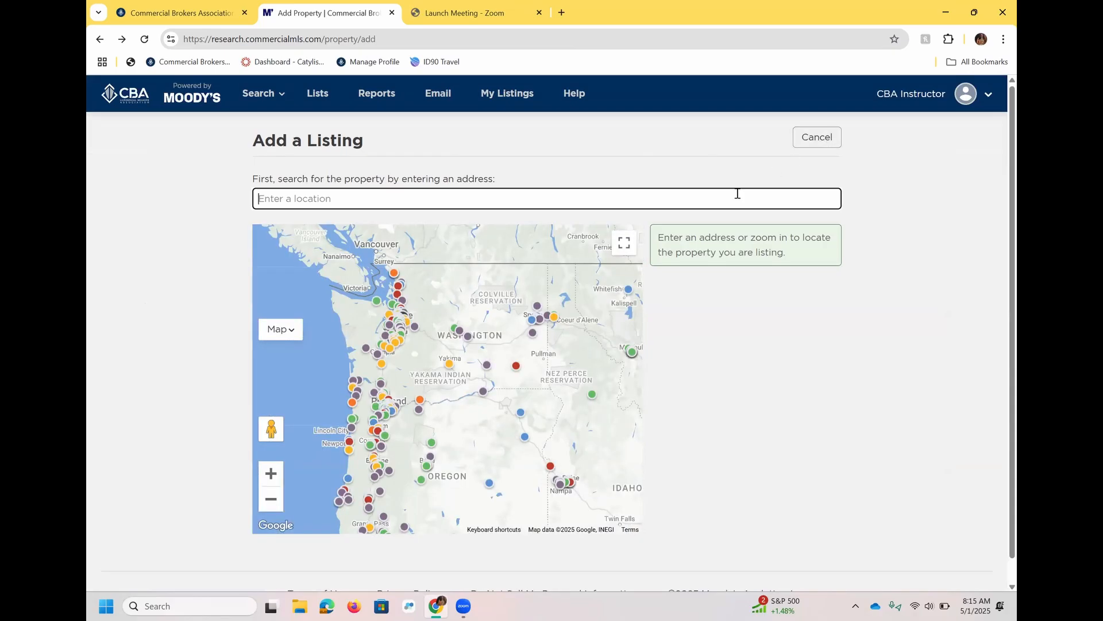
text(1214)
key(BackSpace)
text(31 11)
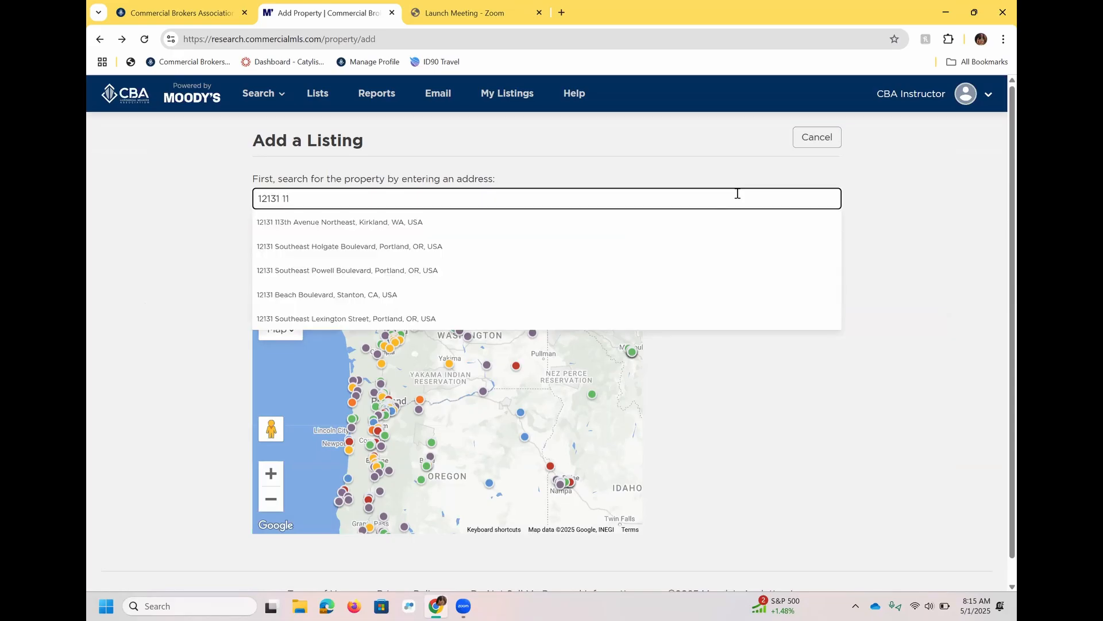
click(475, 229)
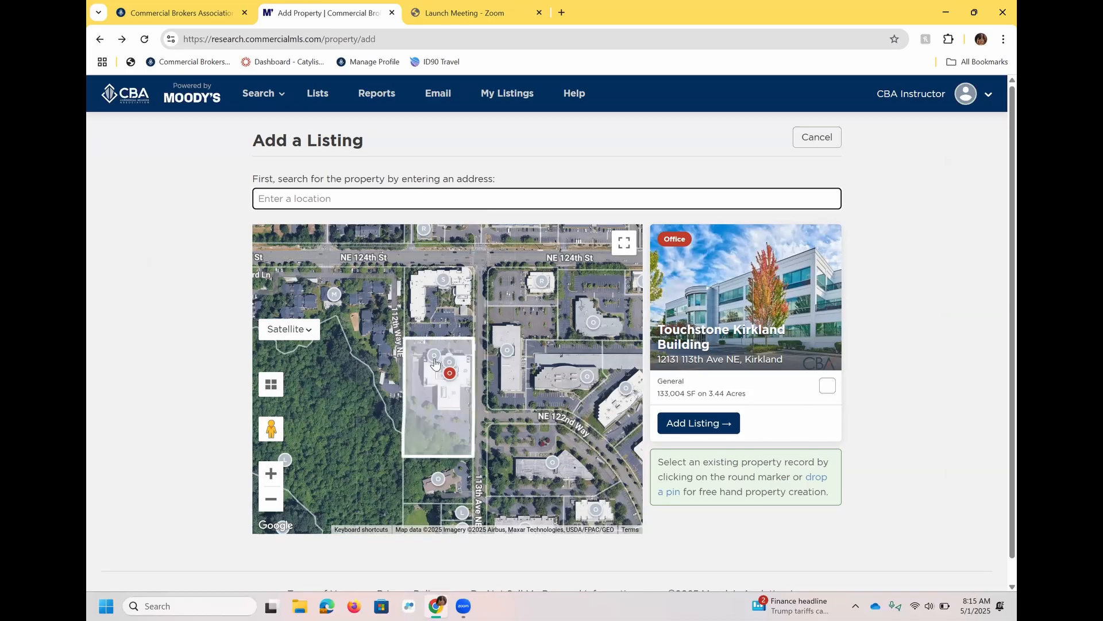
- Start a listing for the CBA Instructor Test Property marker and open its property record for editing
click(435, 359)
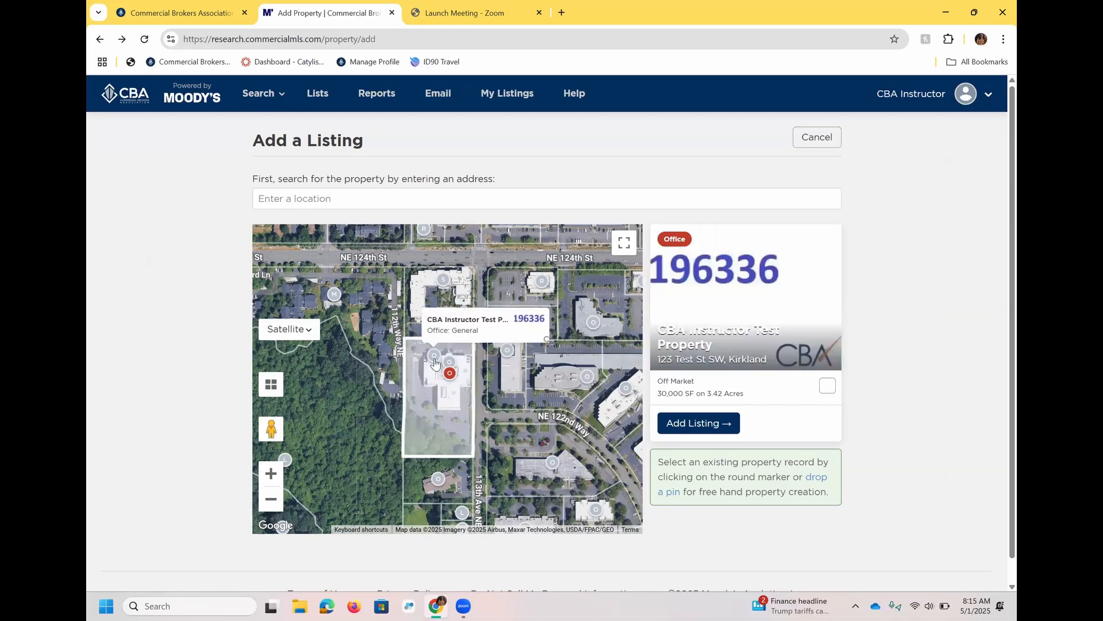
click(692, 428)
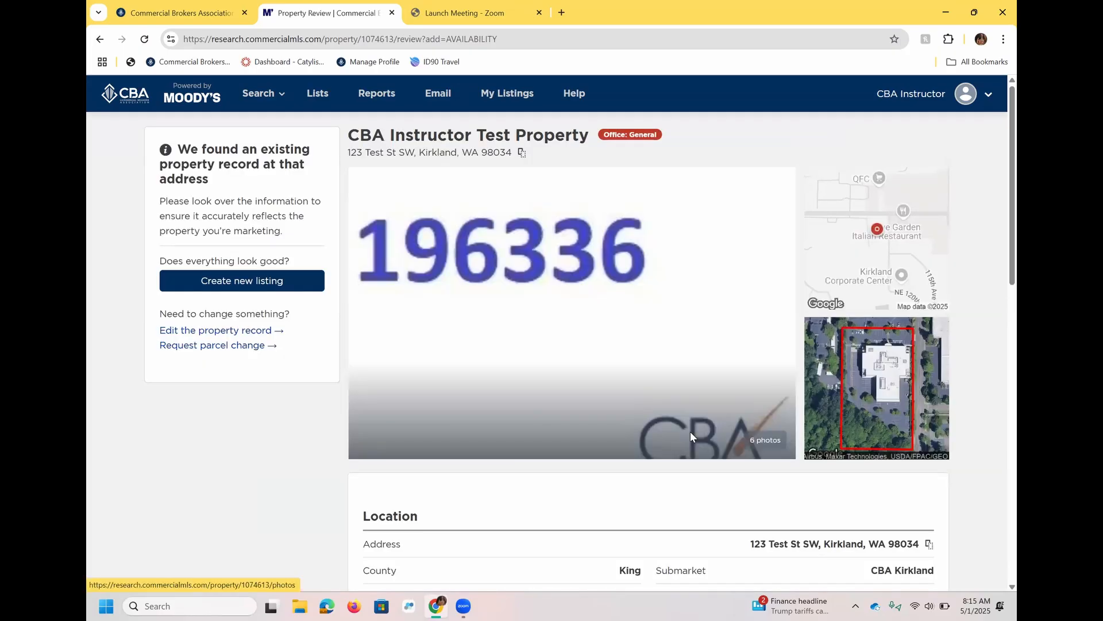
click(190, 331)
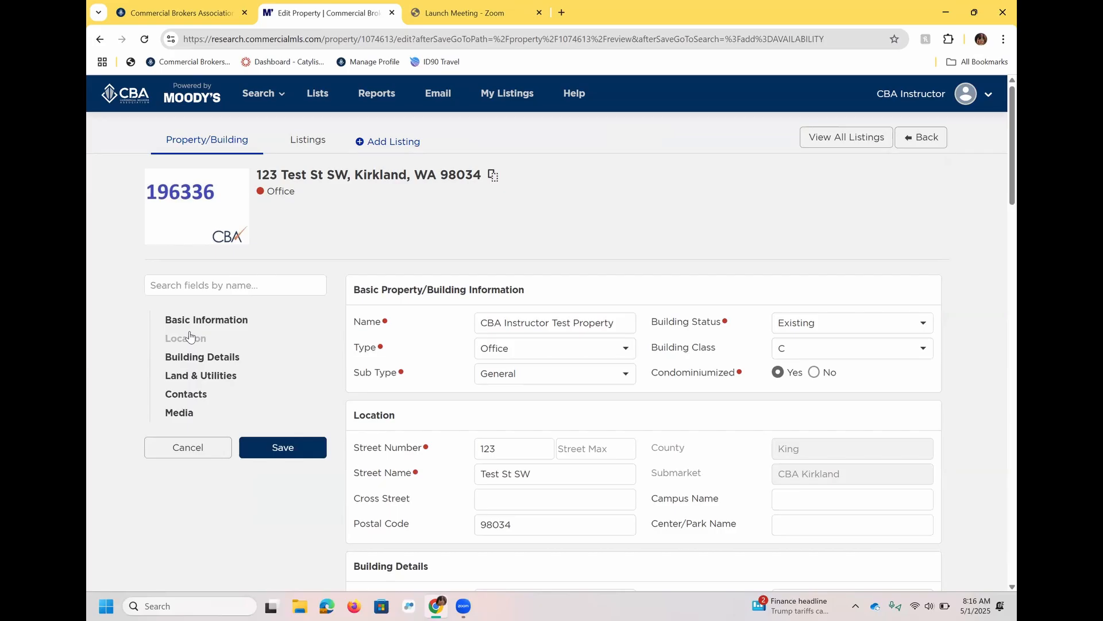
- Change the street name to Test St and set the rentable space to 1 SF
click(541, 470)
key(BackSpace)
key(BackSpace)
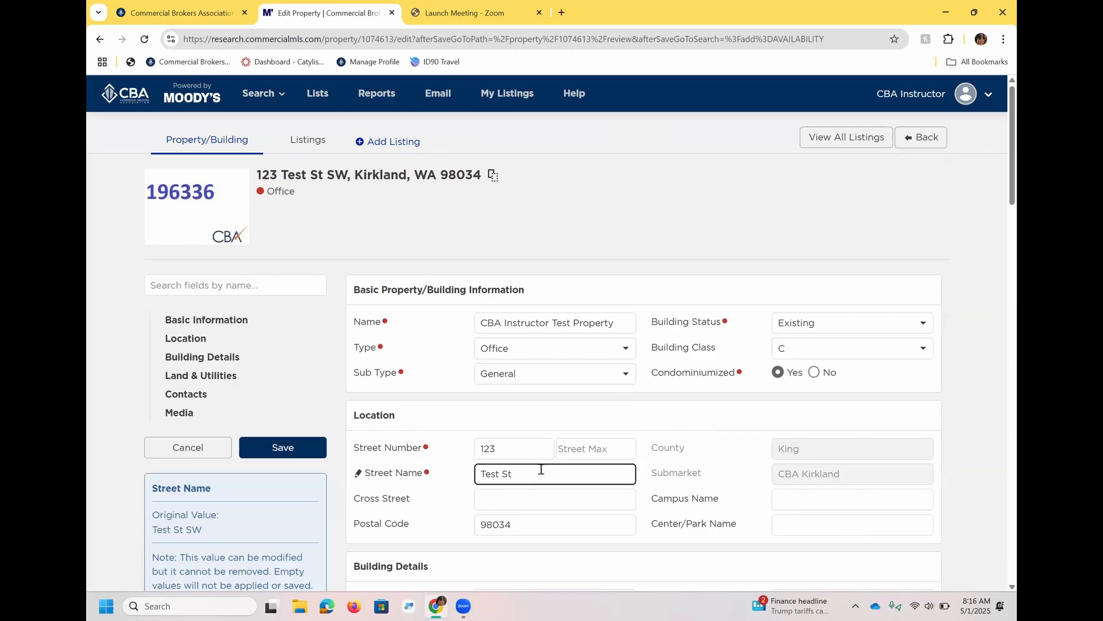
key(BackSpace)
click(314, 457)
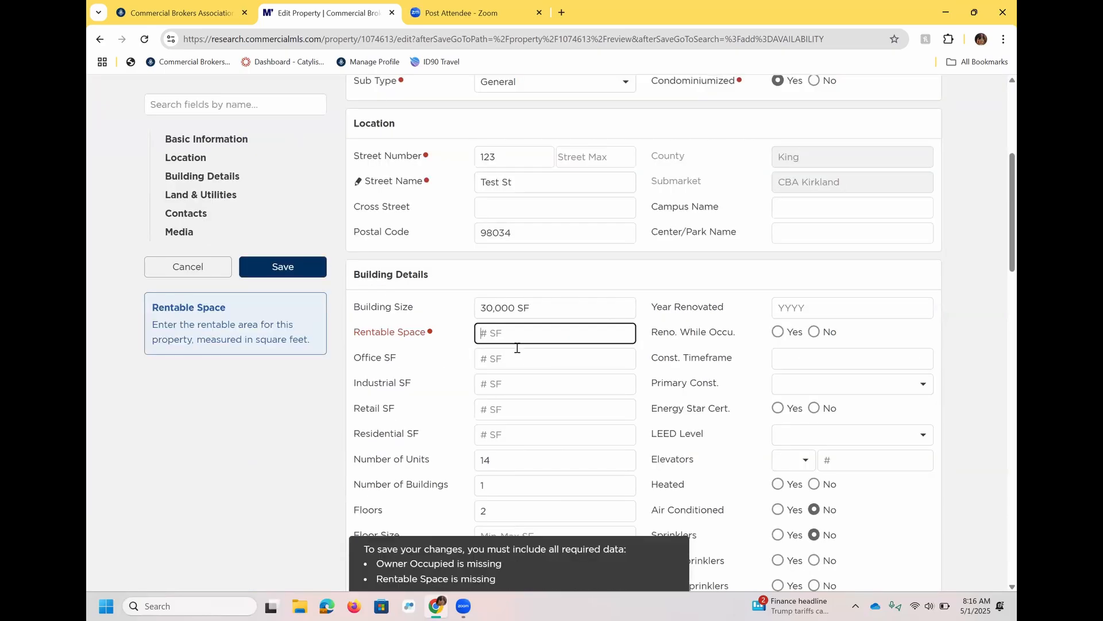
text(1)
click(1001, 284)
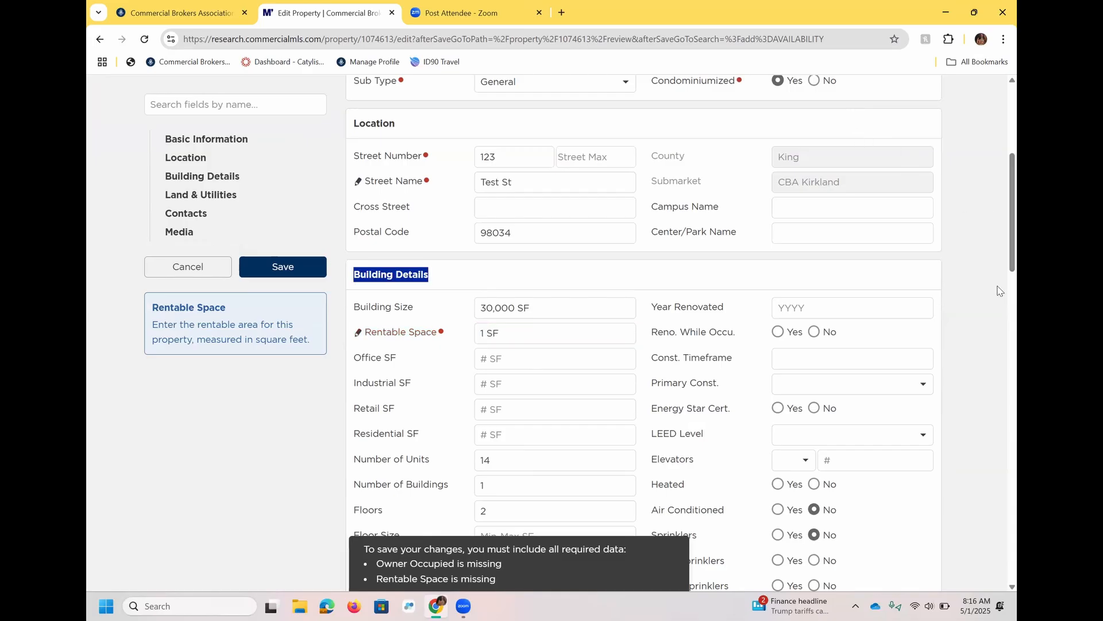
- Set owner occupied to No, then open the save confirmation and cancel it
scroll(1000, 284, down, 6)
click(516, 186)
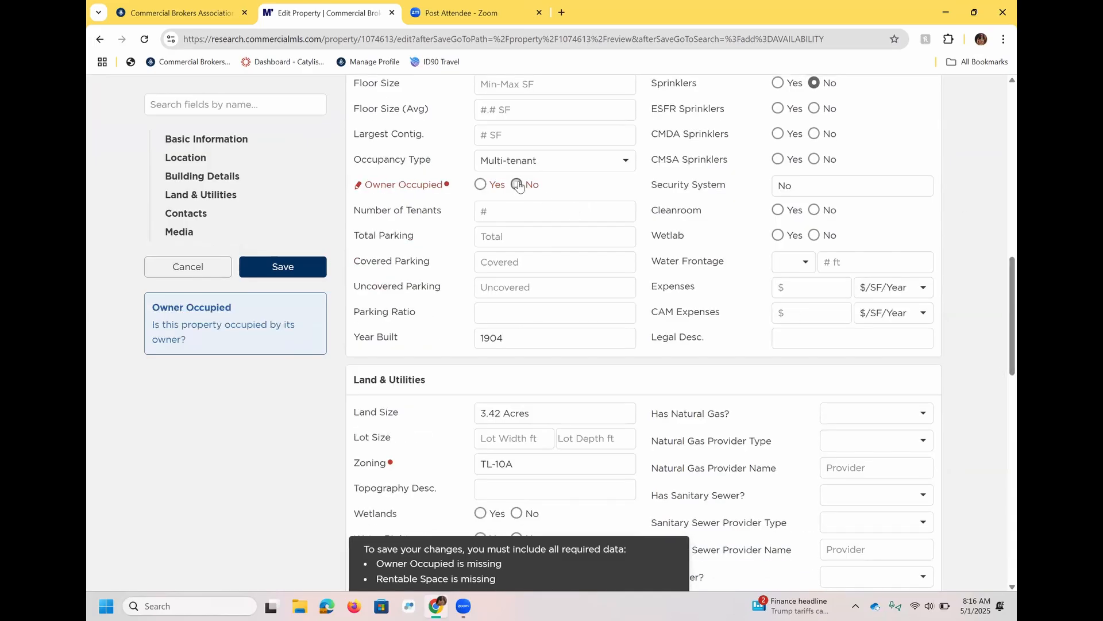
click(294, 267)
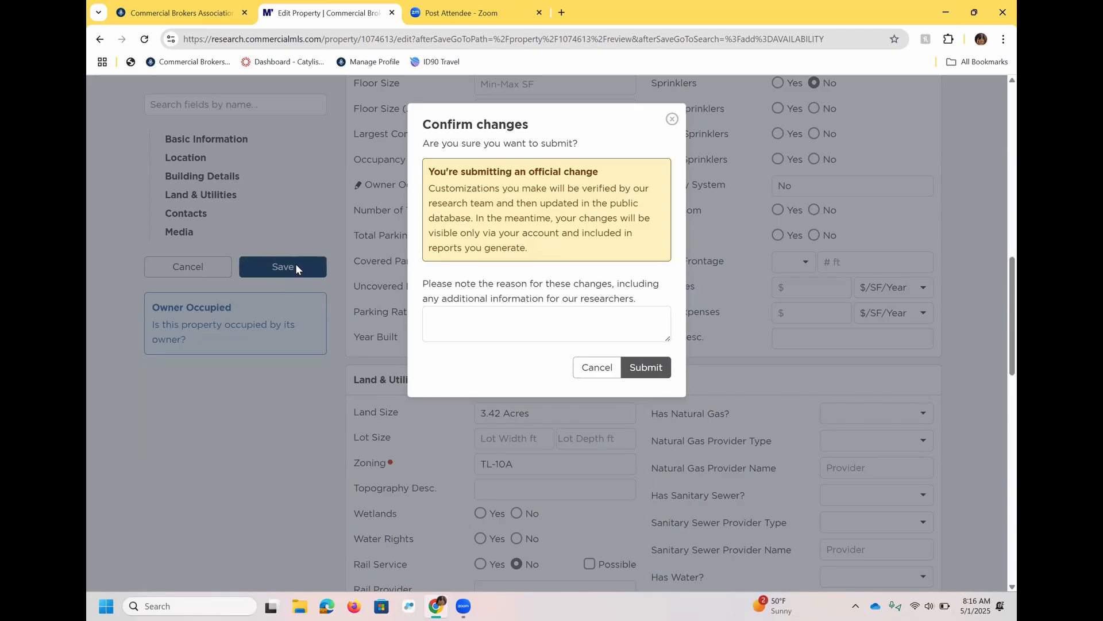
click(586, 369)
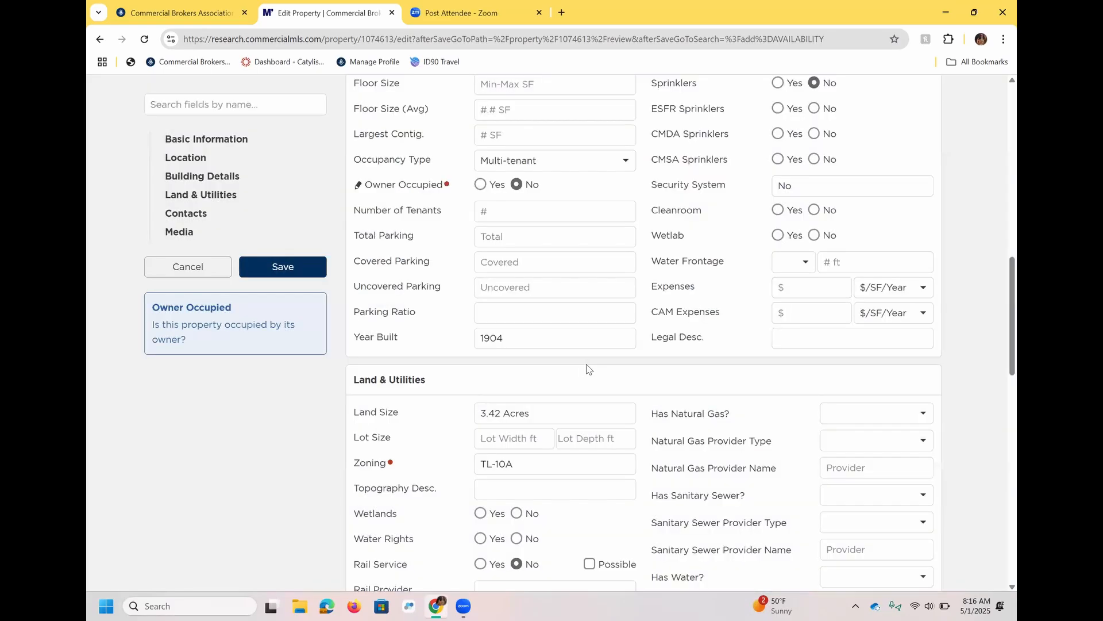